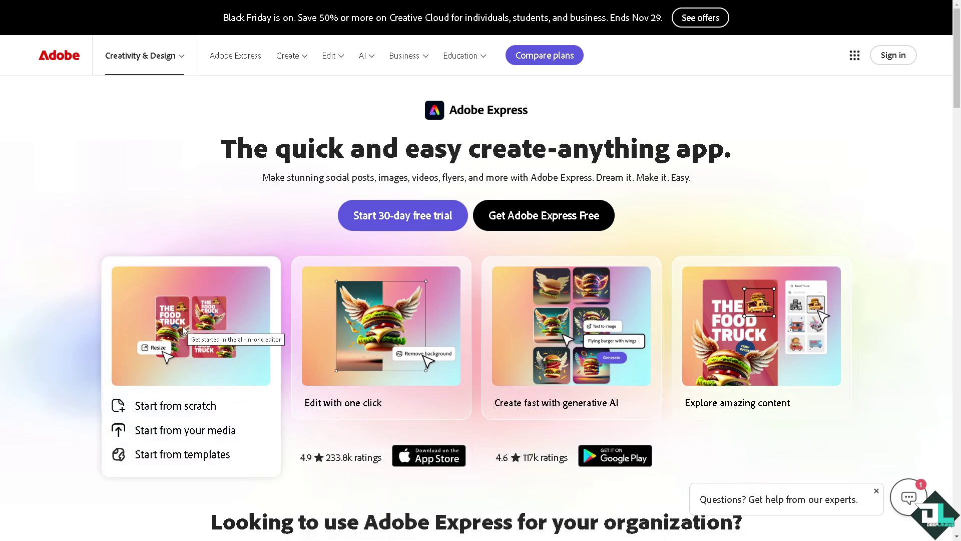
Step: Choose 'Get Adobe Express Free' on the landing page to reach sign-in
click(514, 220)
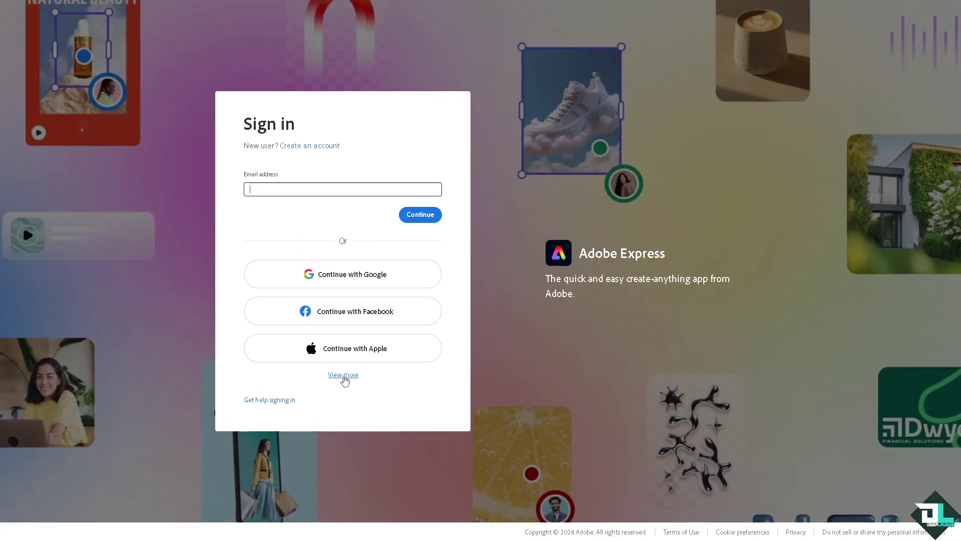
Step: Choose 'Create an account' on the Adobe Express sign-in page
click(310, 98)
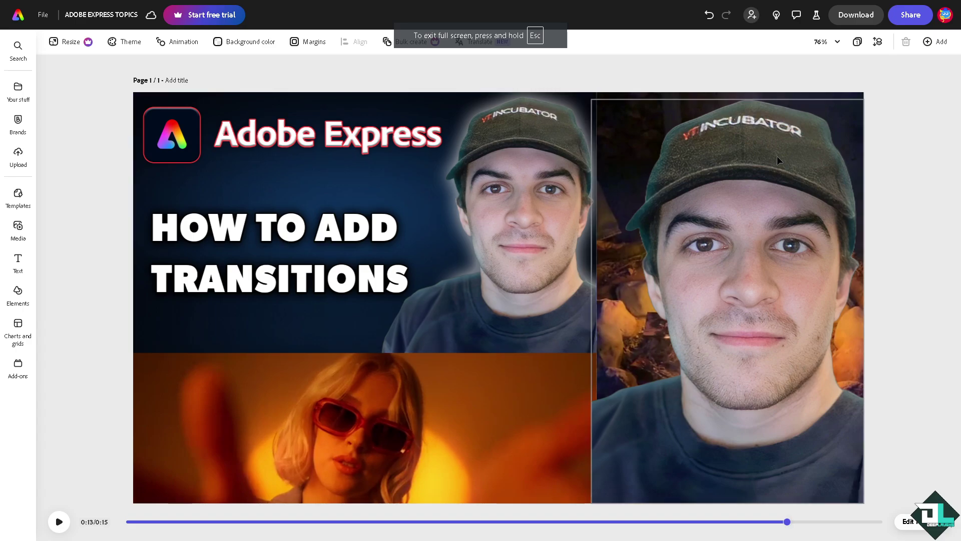
Step: Add a same-size page and place the three-women photo enlarged across most of it
click(941, 41)
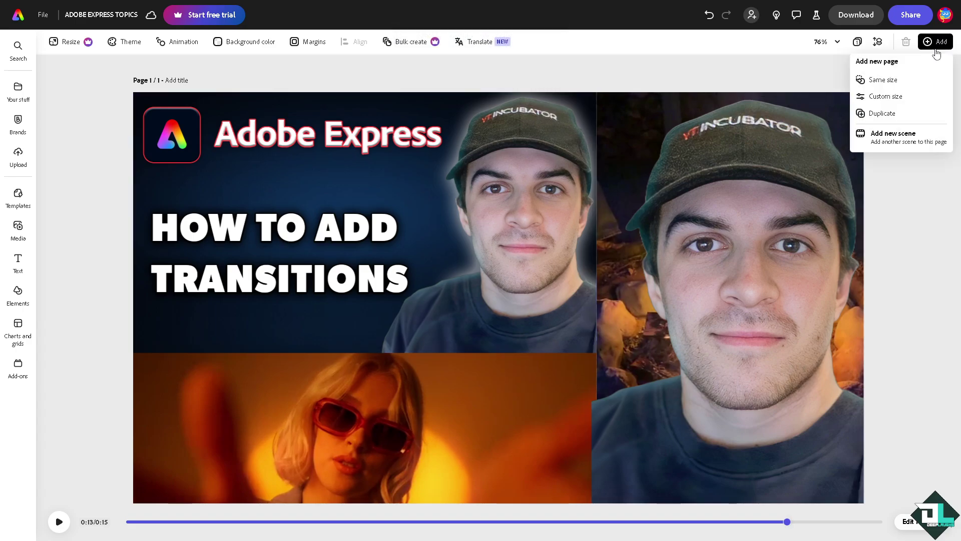
click(883, 80)
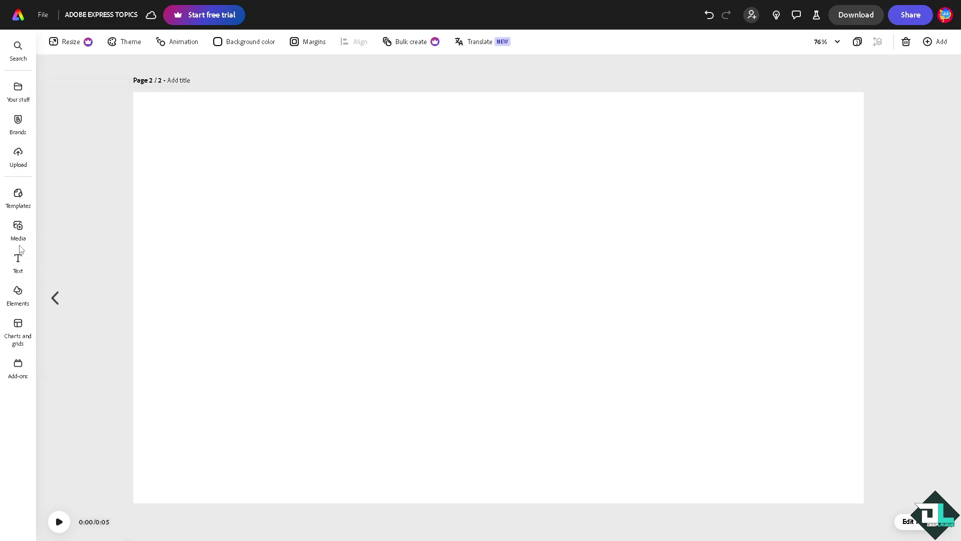
click(18, 229)
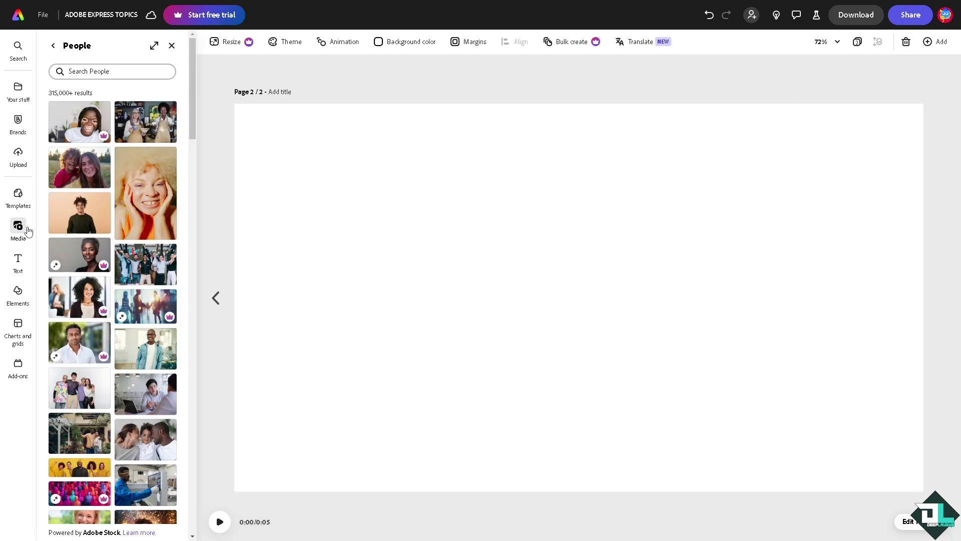
click(171, 45)
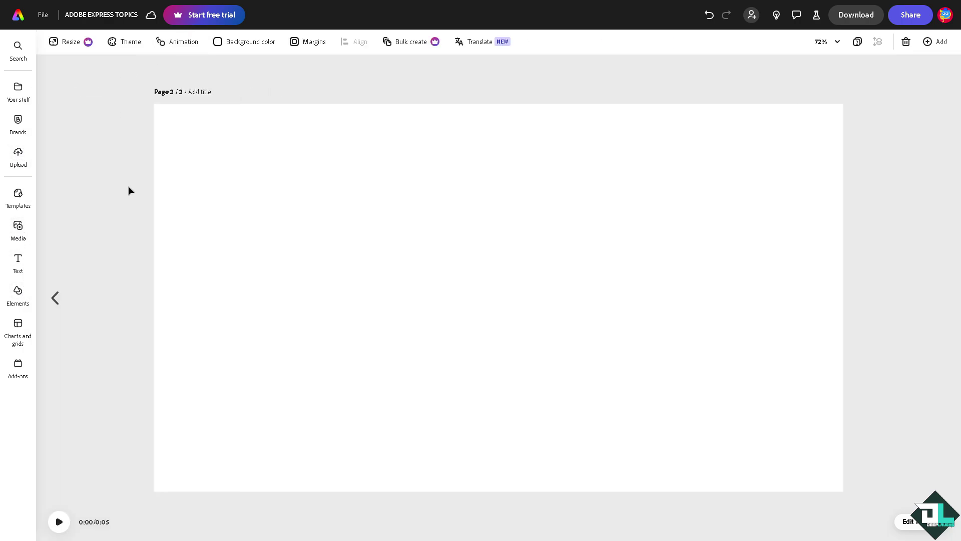
click(18, 229)
click(53, 46)
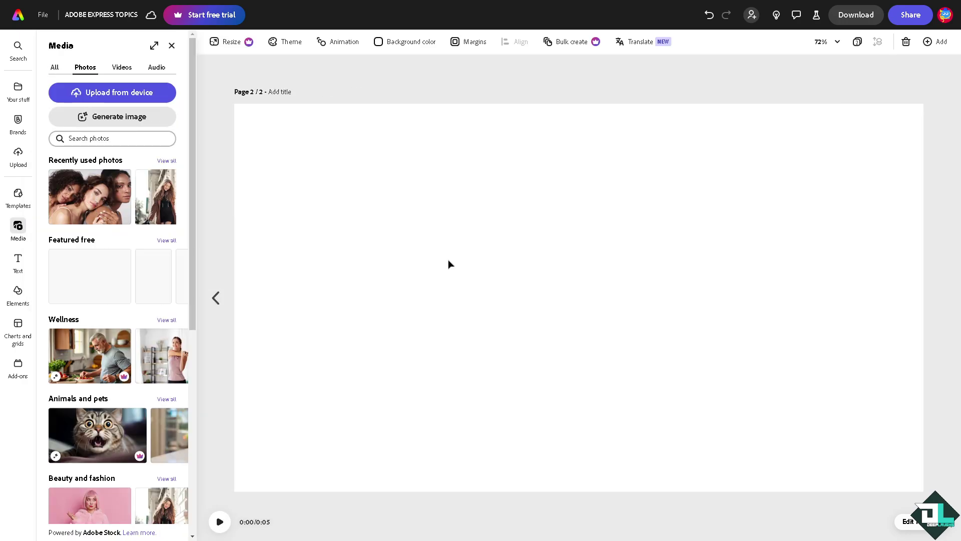
click(90, 196)
drag(457, 220, 360, 194)
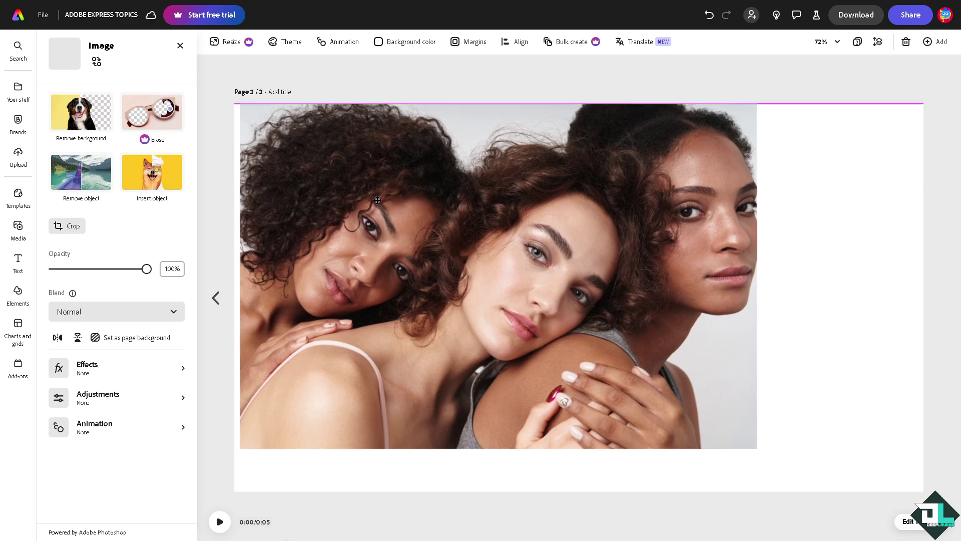
drag(751, 449, 816, 491)
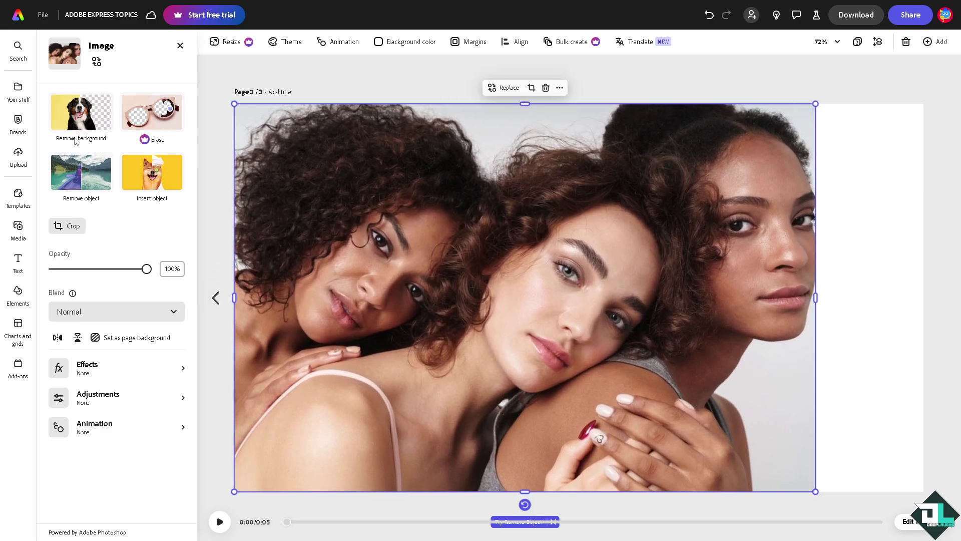
Step: Add the woman-in-coat photo behind the group photo, along the right edge to the bottom
click(103, 213)
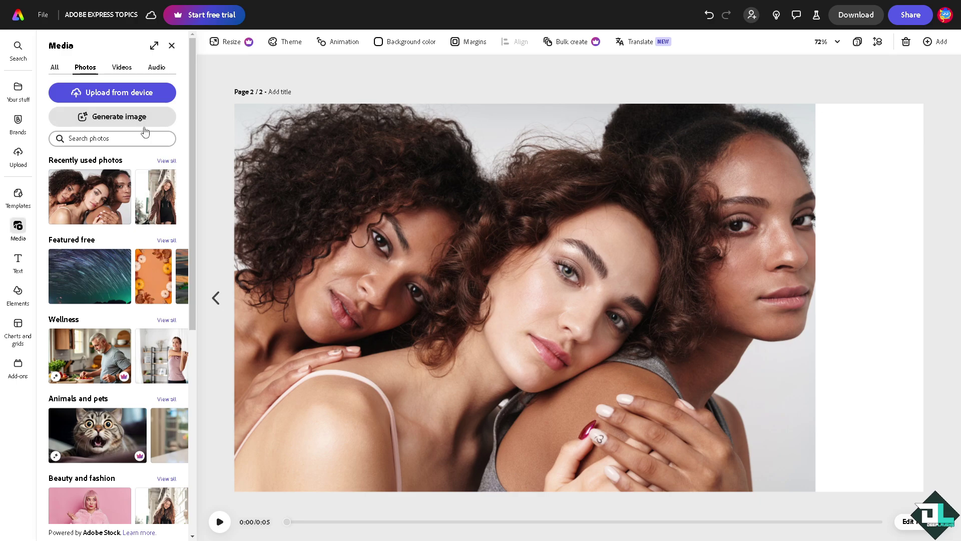
click(155, 197)
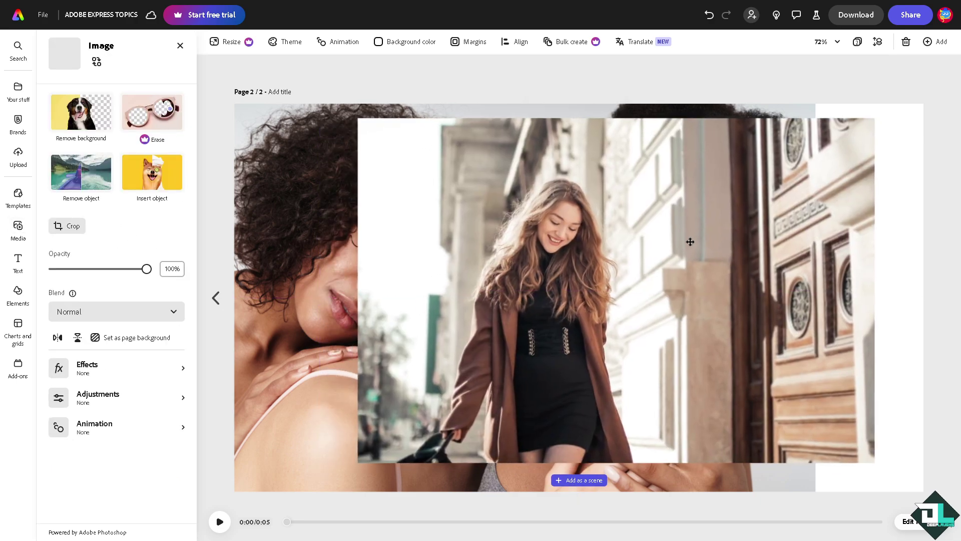
drag(654, 254, 769, 229)
right_click(719, 235)
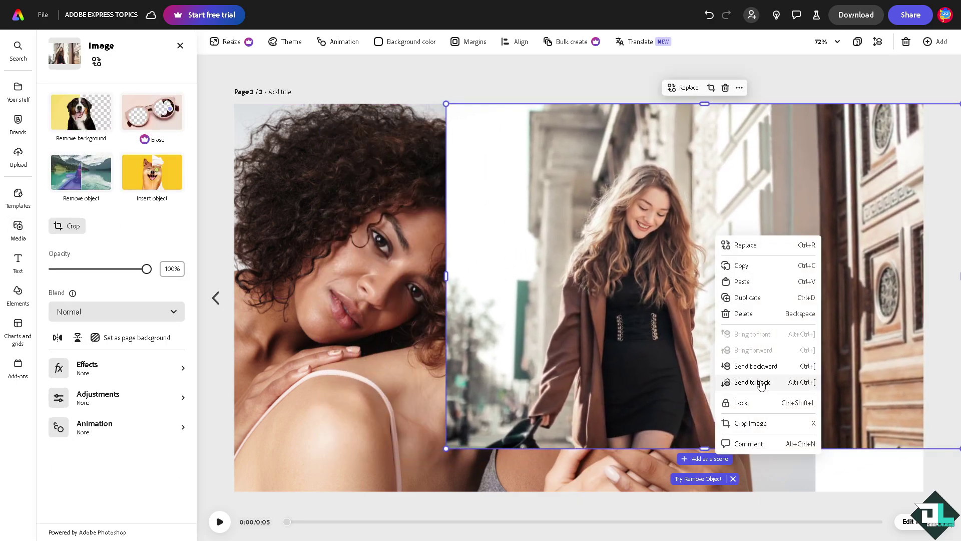
click(756, 366)
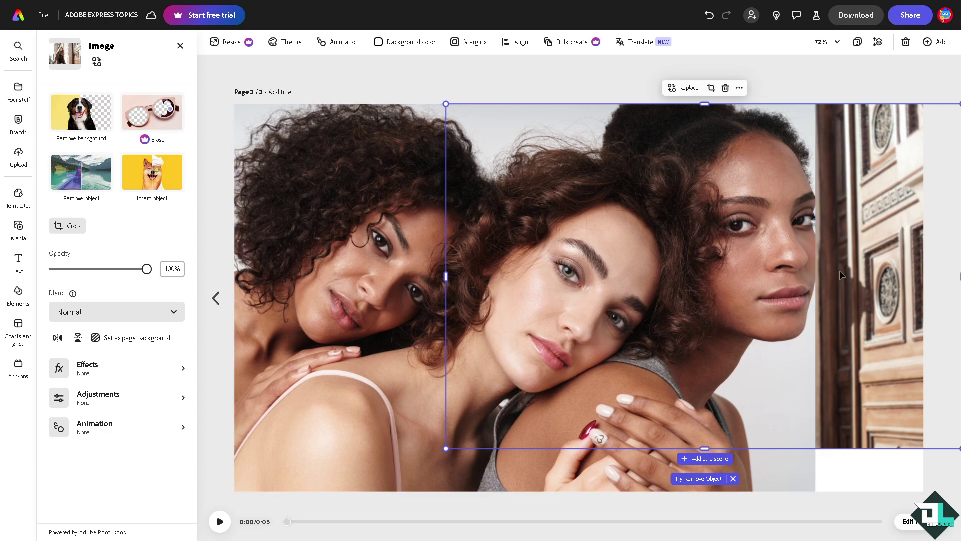
mouse_move(661, 270)
mouse_down()
mouse_move(857, 294)
mouse_move(916, 290)
mouse_up()
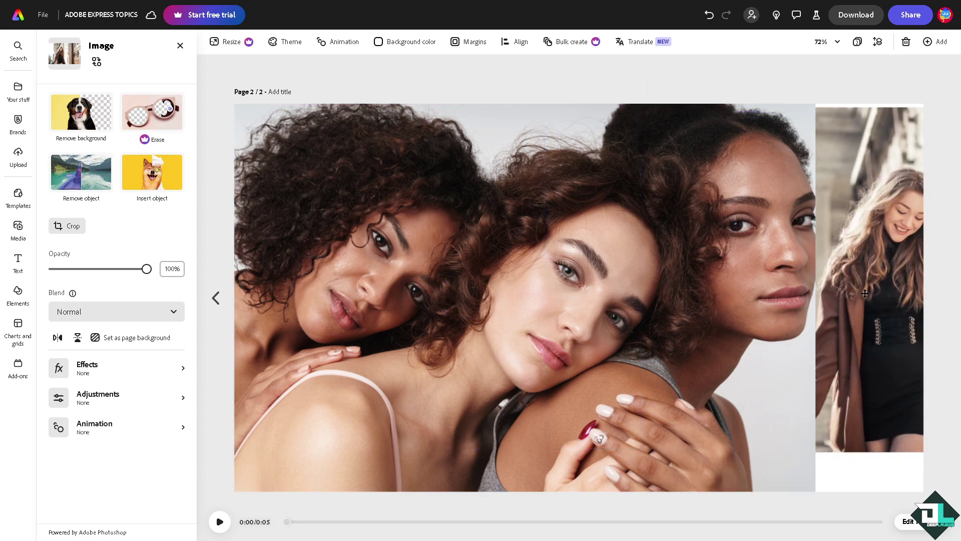
drag(703, 449, 633, 495)
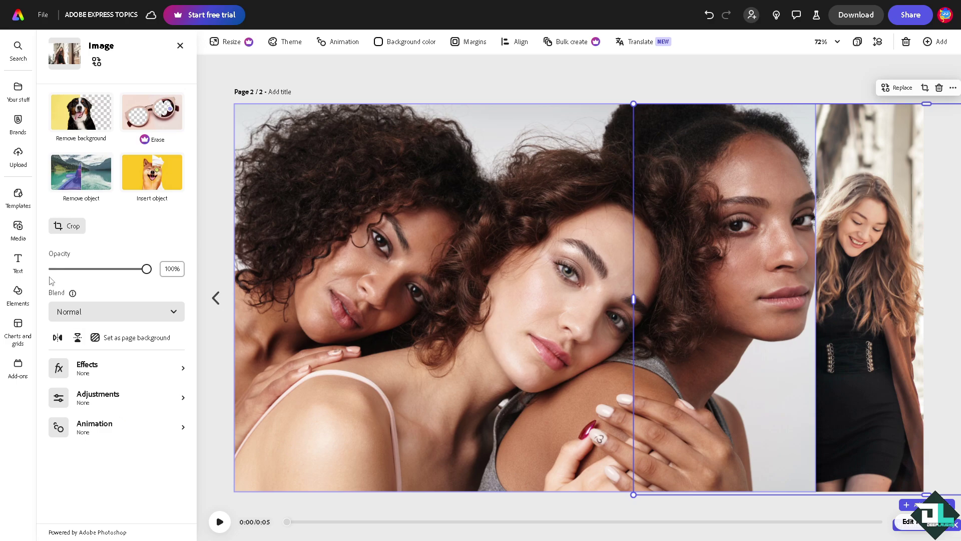
Step: Add a text box with the pasted title 'how to add transitions in adobe express'
click(18, 262)
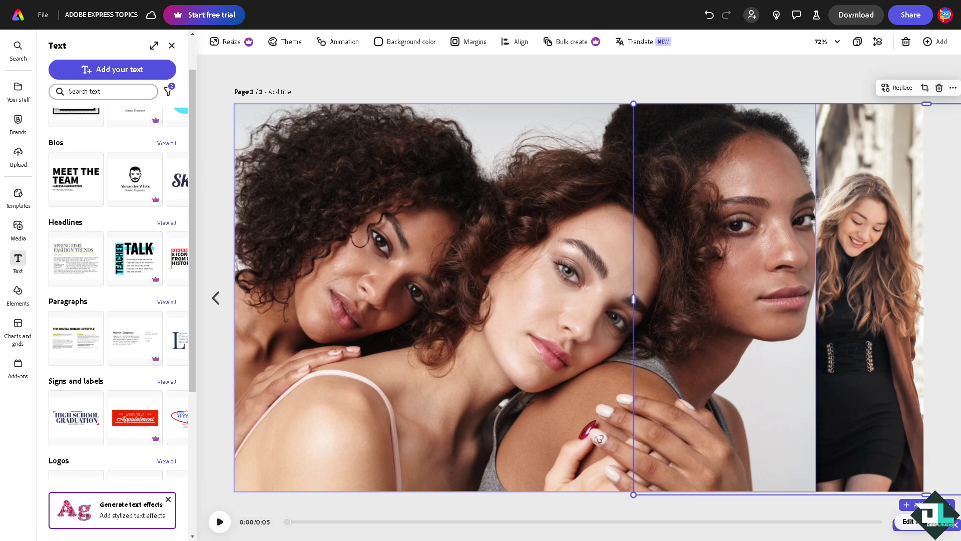
click(112, 69)
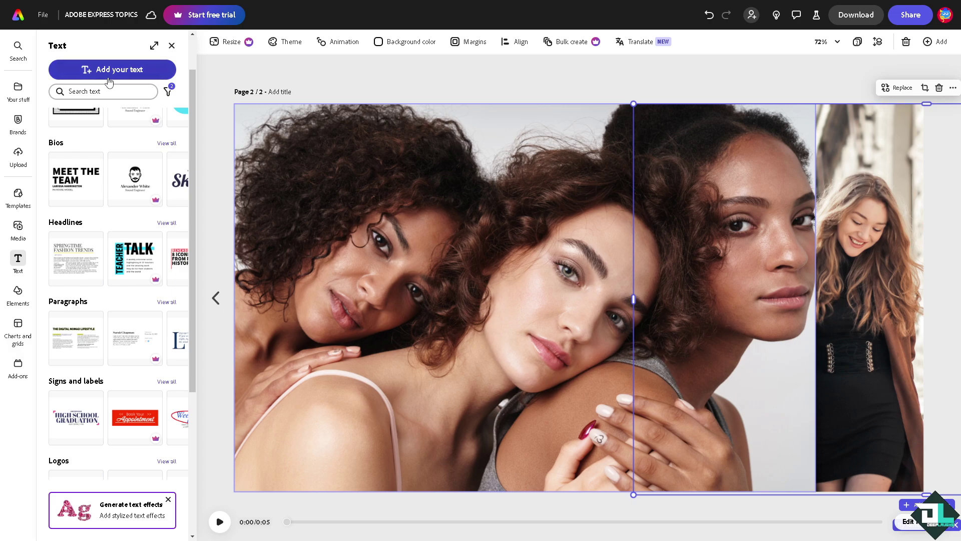
text(how to add transitions in adobe express)
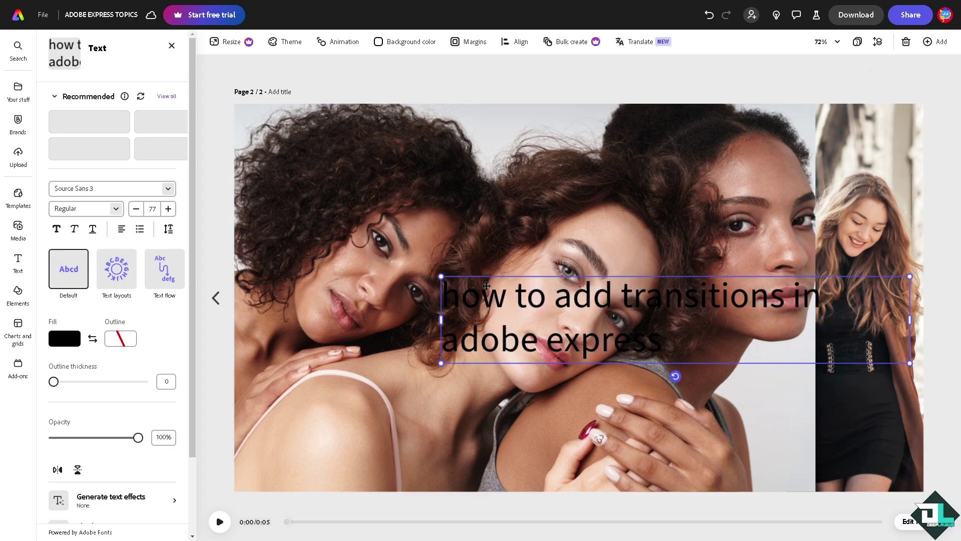
drag(474, 284, 391, 248)
click(70, 341)
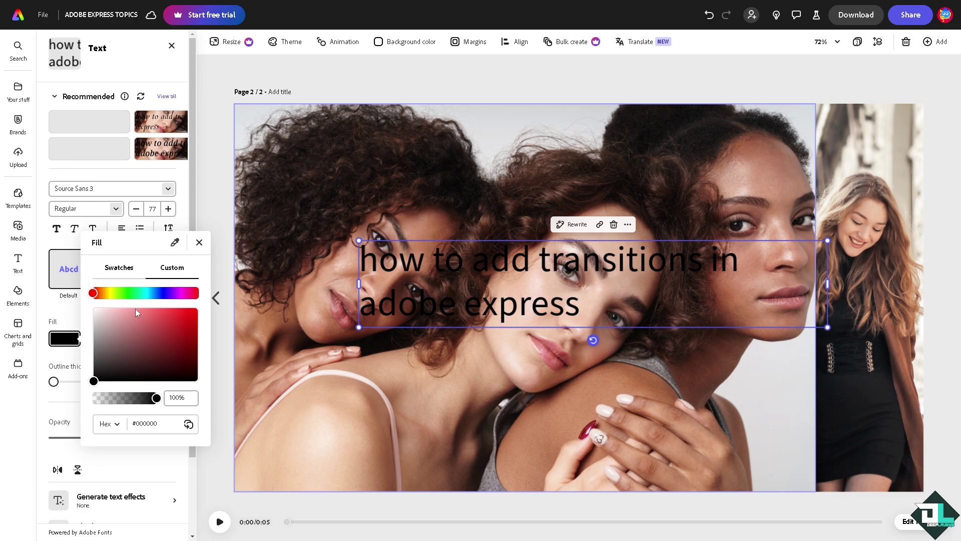
click(132, 293)
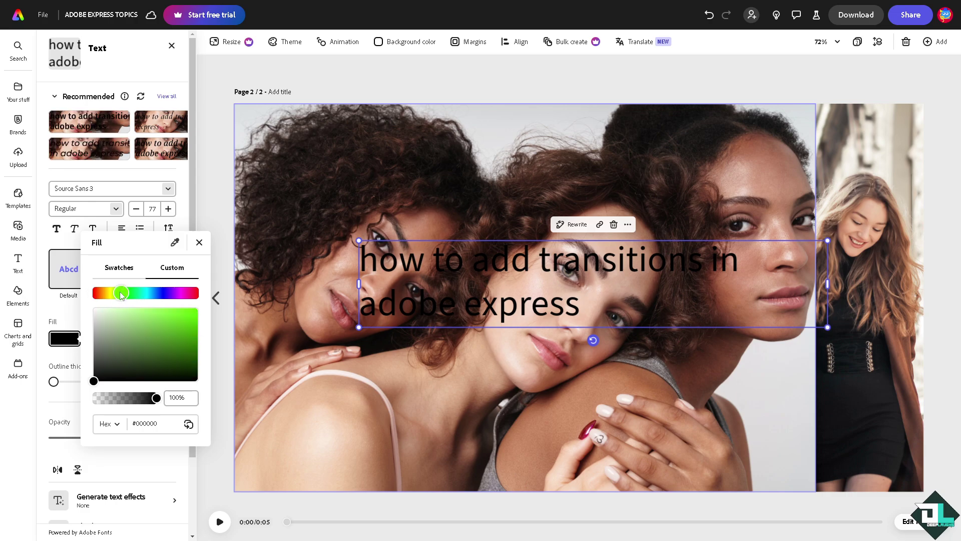
click(288, 204)
drag(500, 262, 491, 283)
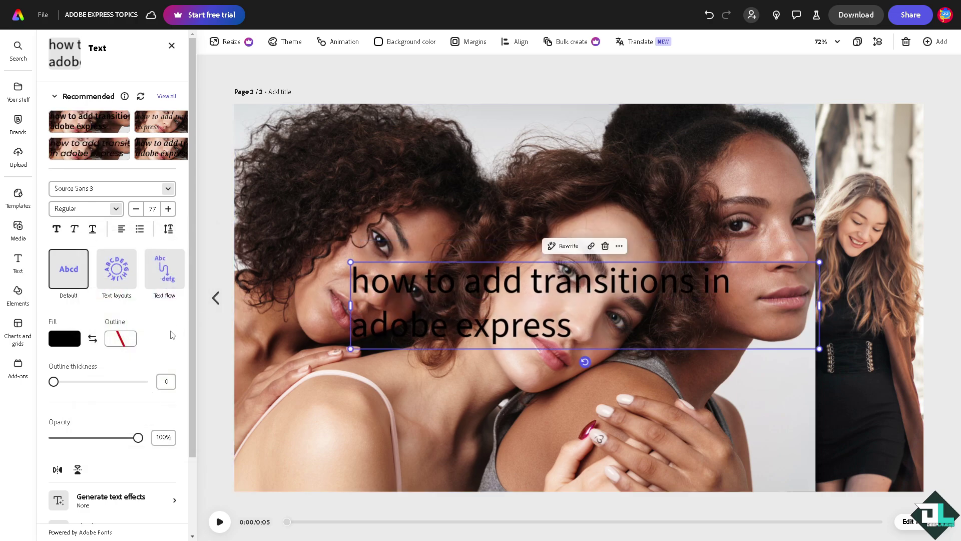
Step: Give the title a white outline about 85 thick and move it lower left
click(121, 339)
click(181, 294)
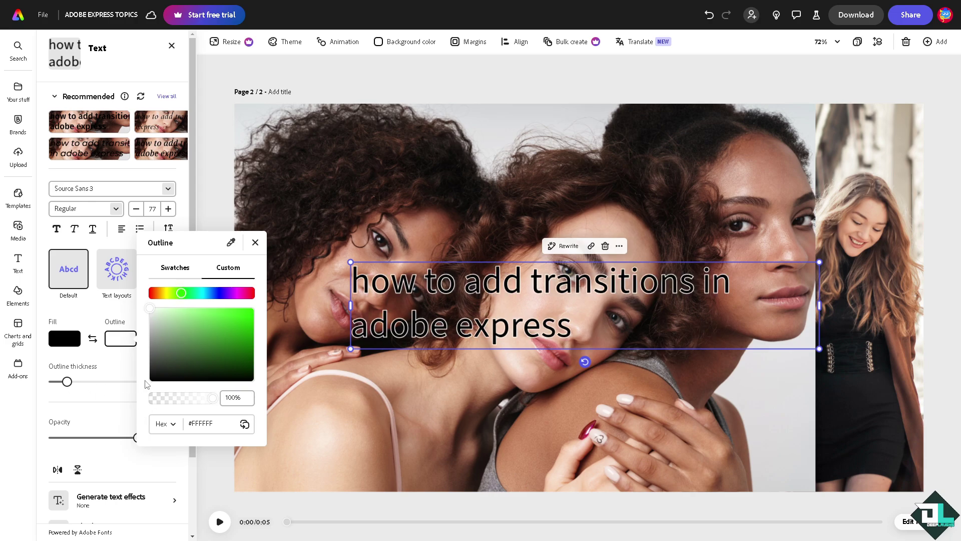
click(147, 385)
drag(67, 382, 130, 382)
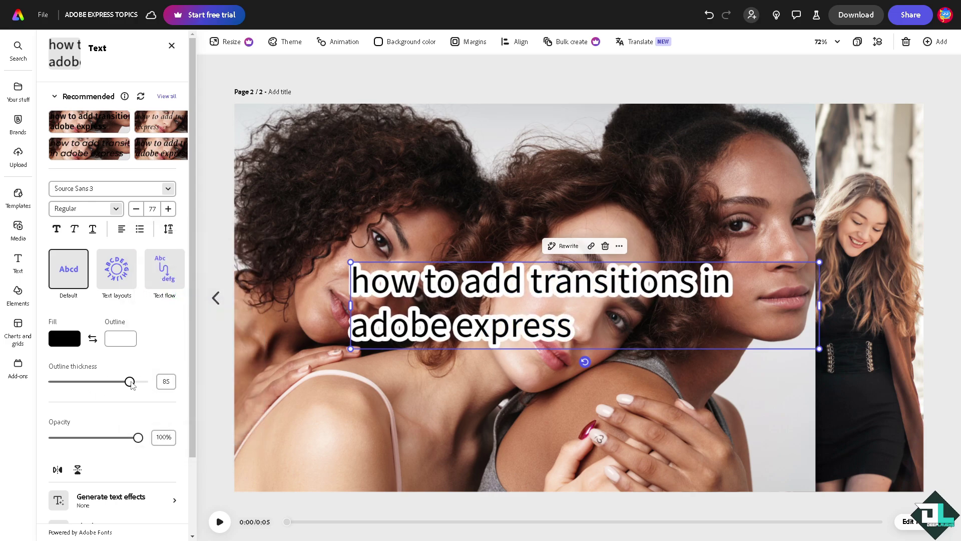
drag(491, 283, 397, 406)
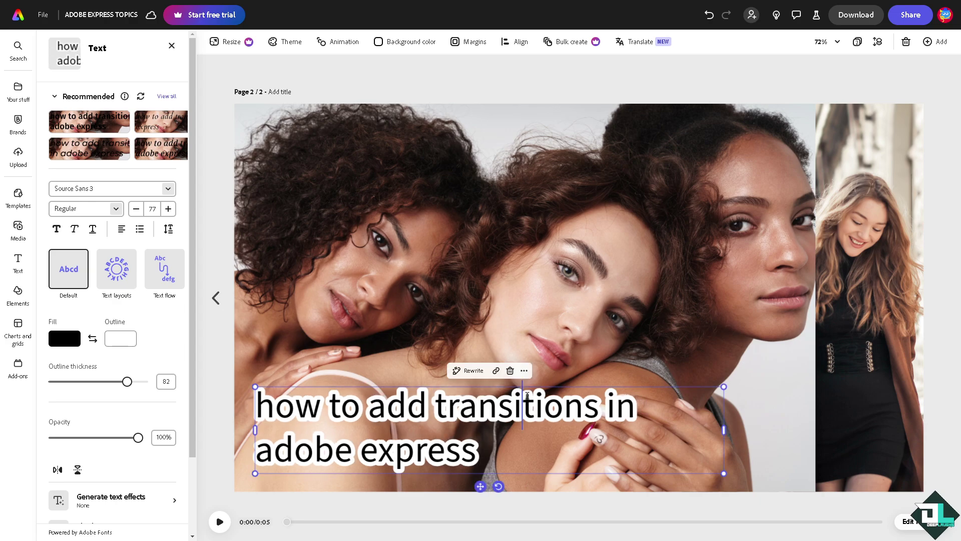
Step: Break the title onto a second line starting at the word 'in'
double_click(519, 406)
click(605, 404)
key(Return)
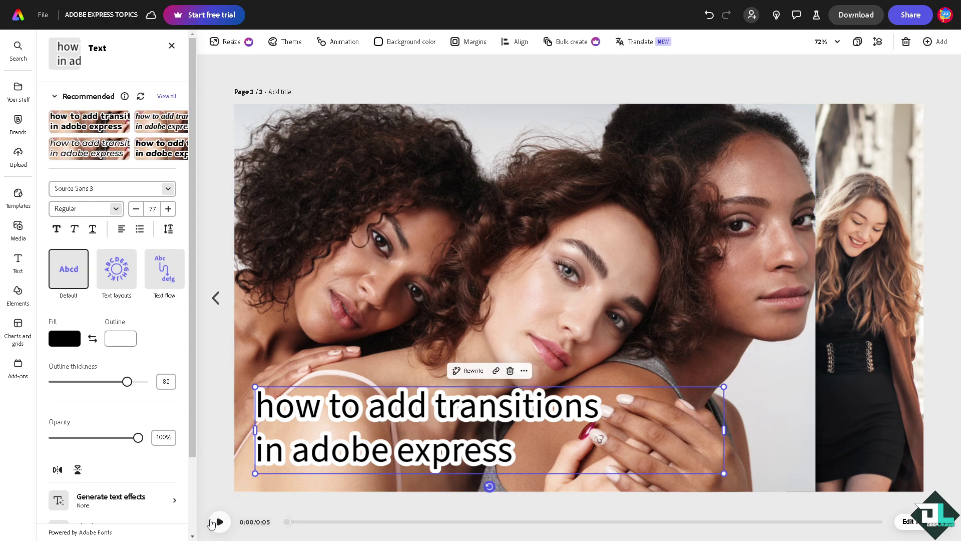
Step: Preview the page, then show the scene timeline and the layer list
click(219, 521)
click(220, 521)
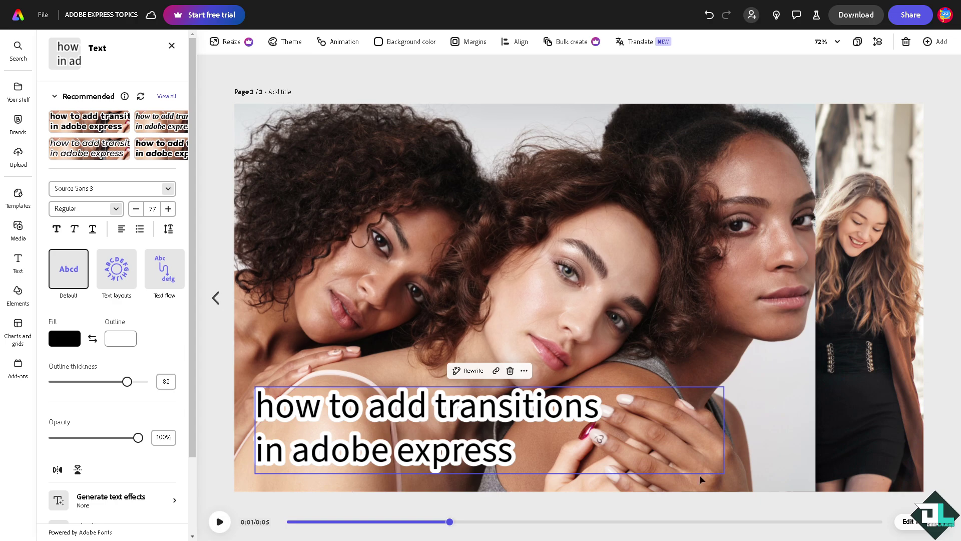
click(910, 522)
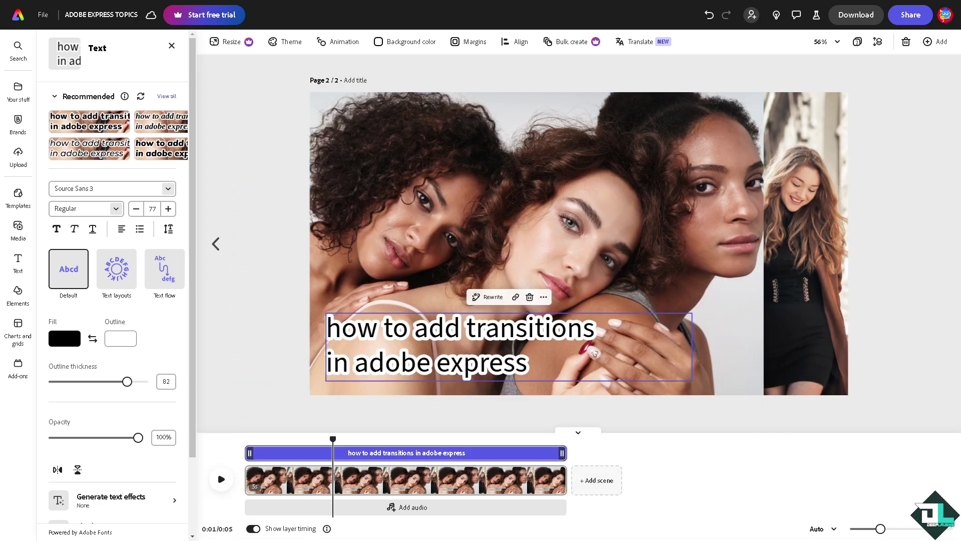
click(878, 42)
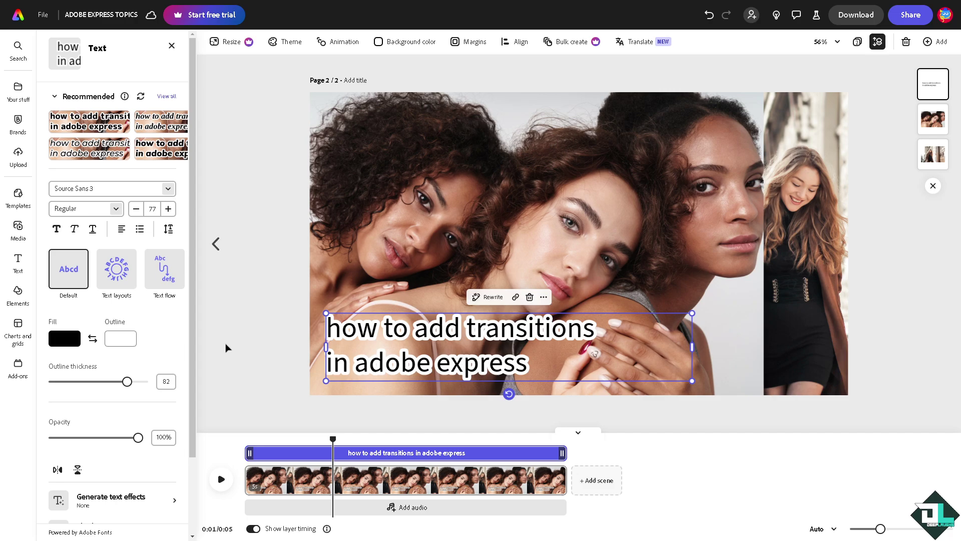
Step: Apply the Slide entrance animation from Move to the three-women photo
click(541, 195)
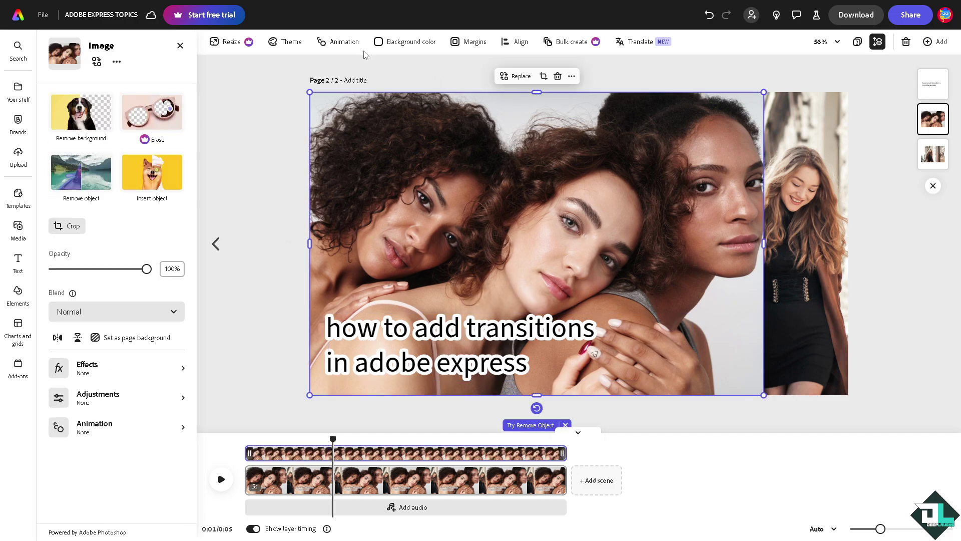
click(344, 42)
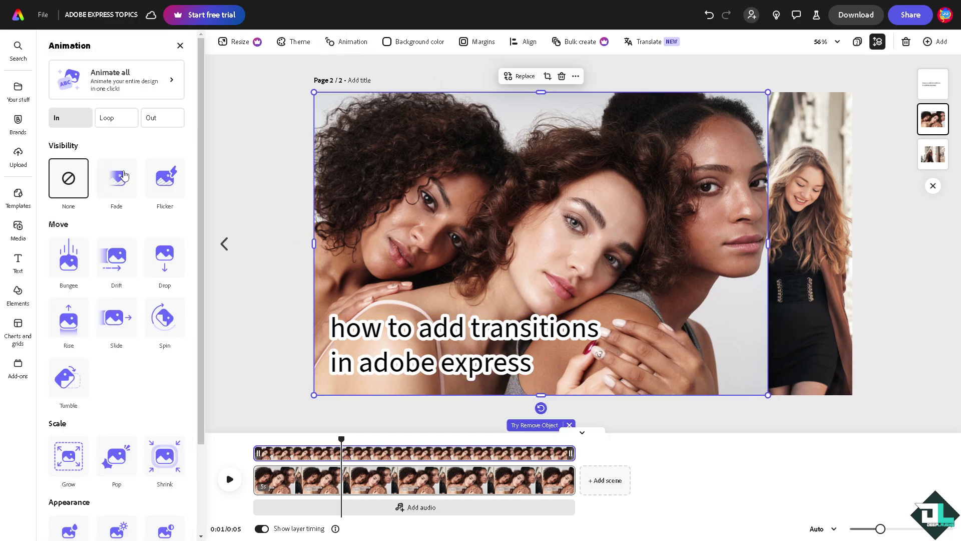
scroll(98, 333, down, 3)
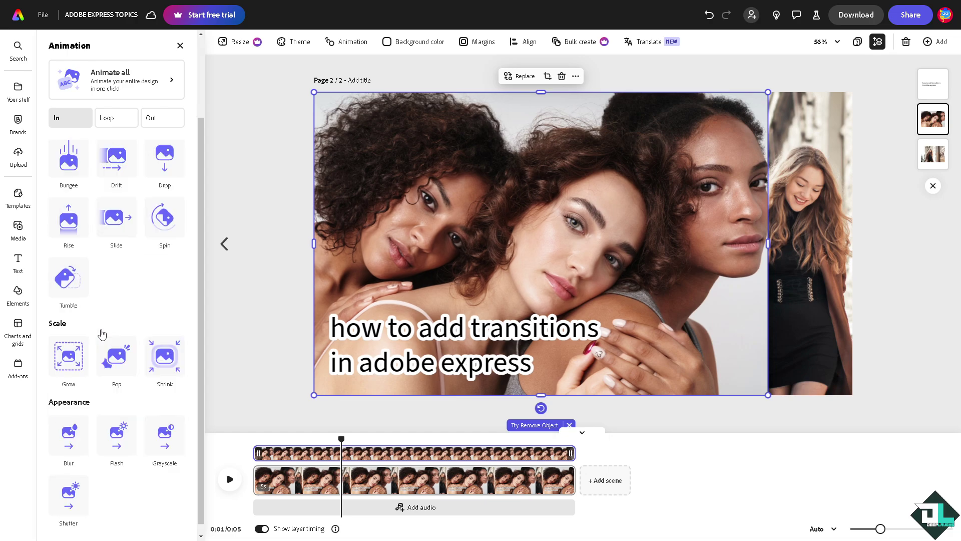
scroll(101, 335, down, 1)
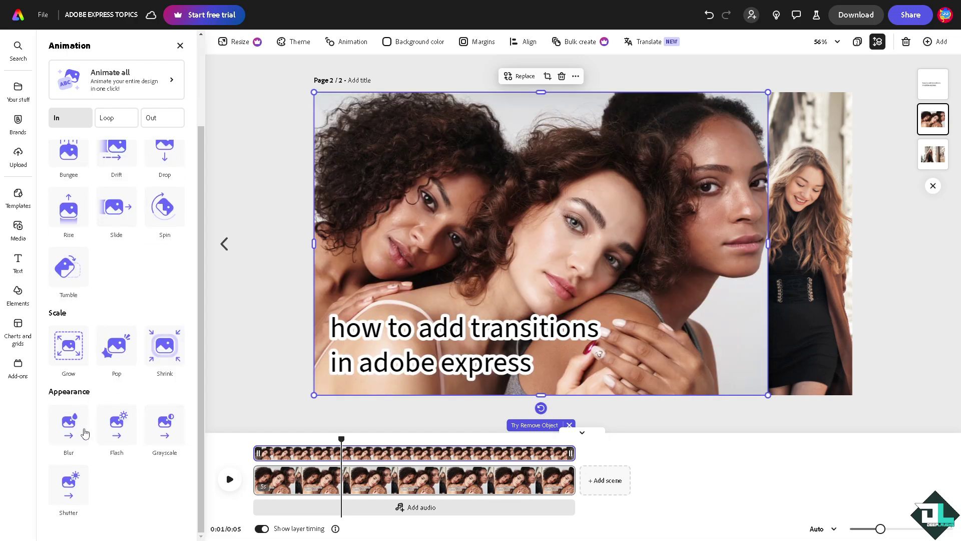
scroll(87, 278, up, 2)
click(115, 263)
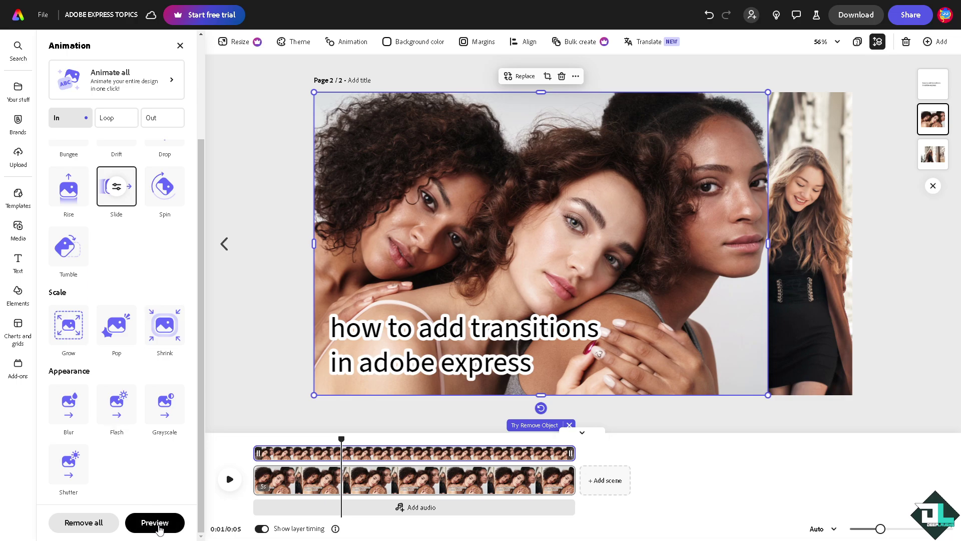
scroll(109, 125, up, 3)
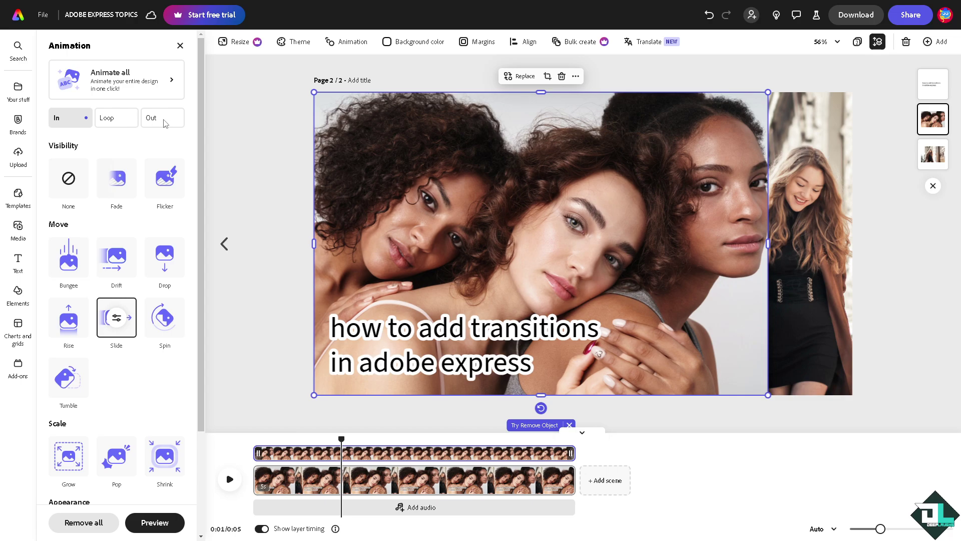
click(479, 240)
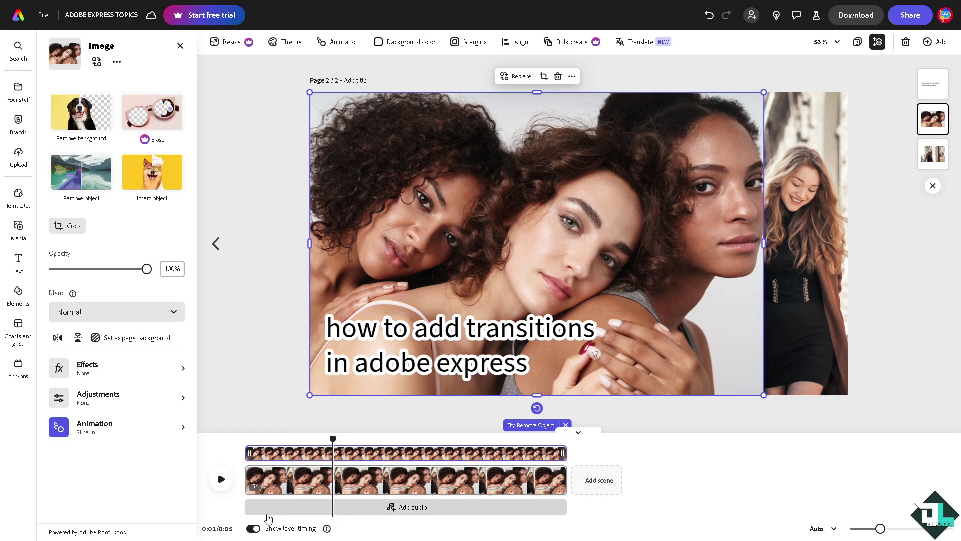
Step: Give the brown-coat photo a Spin entrance and check its Out animation options
click(254, 529)
click(253, 529)
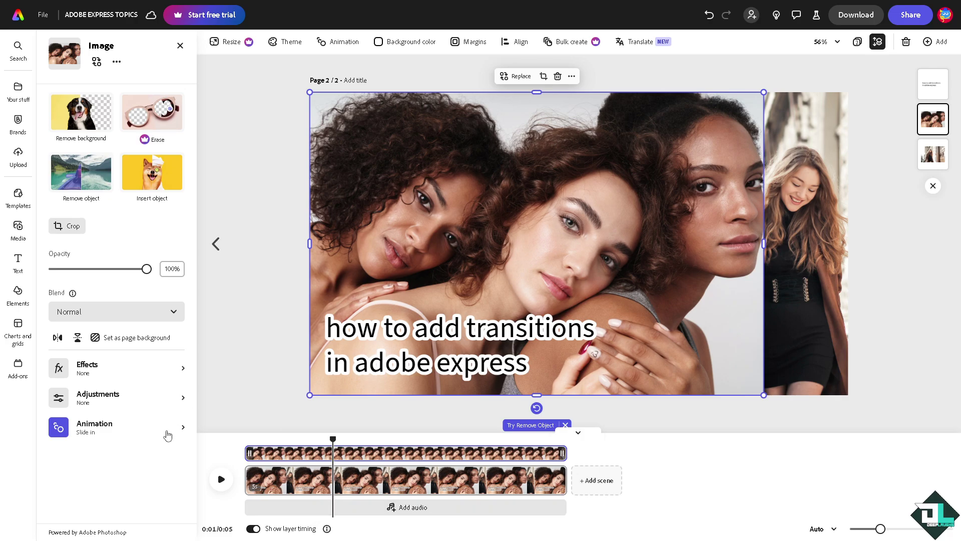
click(173, 430)
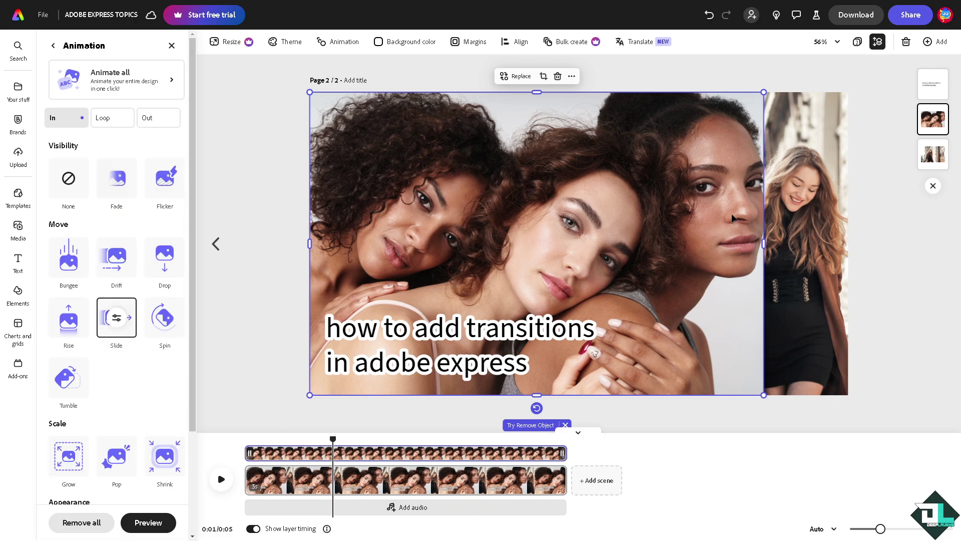
click(803, 218)
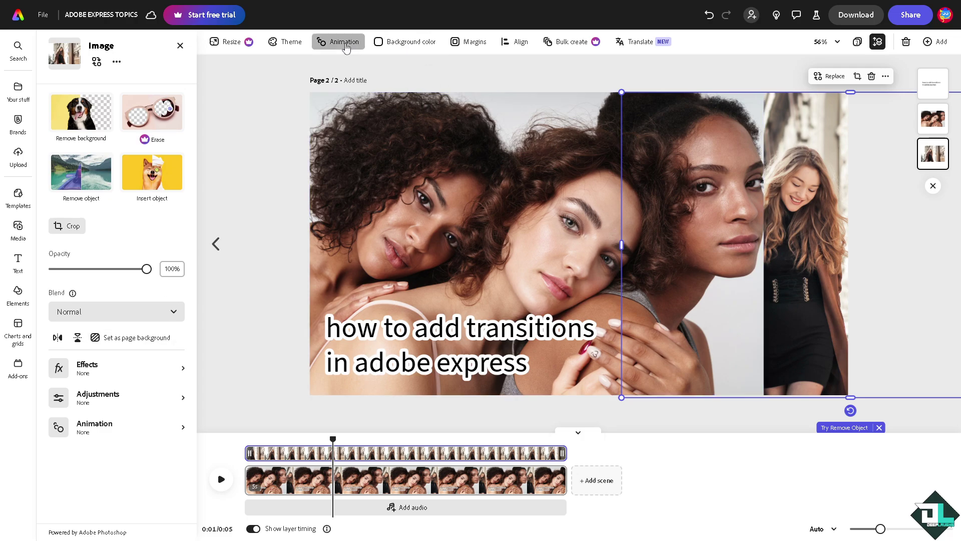
click(338, 41)
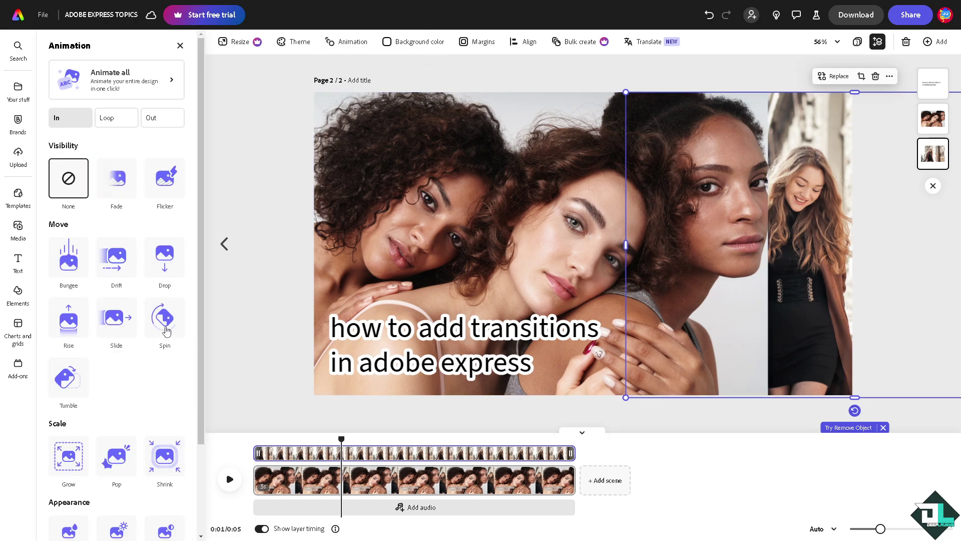
click(164, 323)
scroll(142, 453, down, 3)
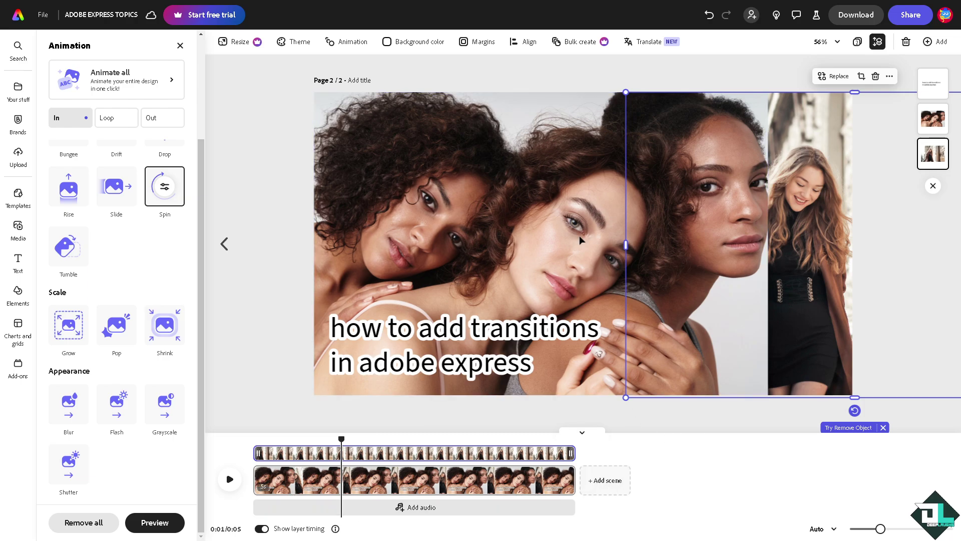
scroll(140, 179, up, 3)
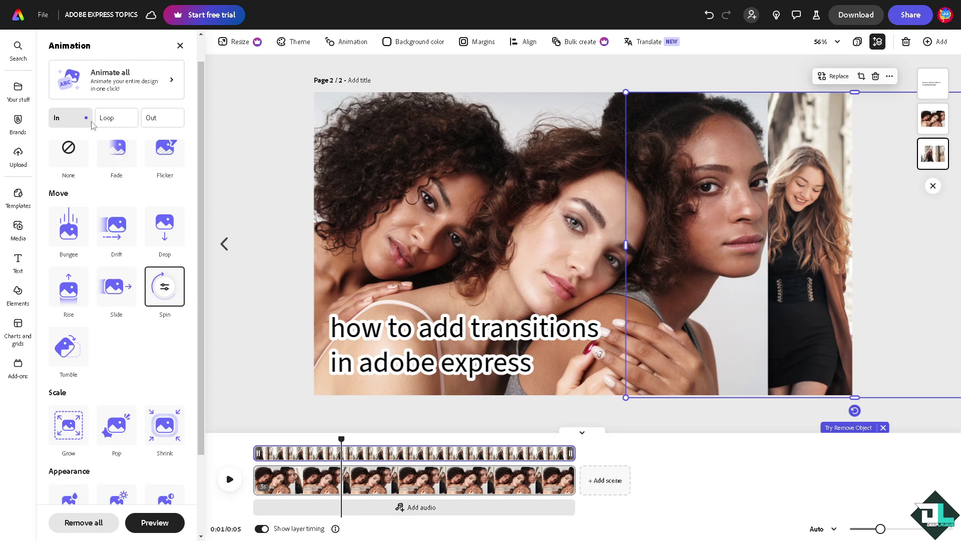
click(163, 117)
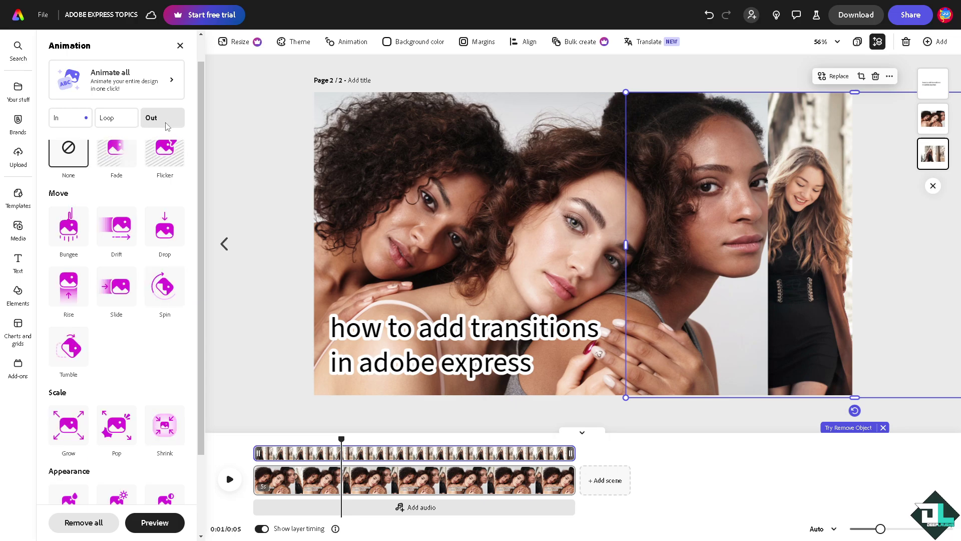
scroll(163, 346, up, 1)
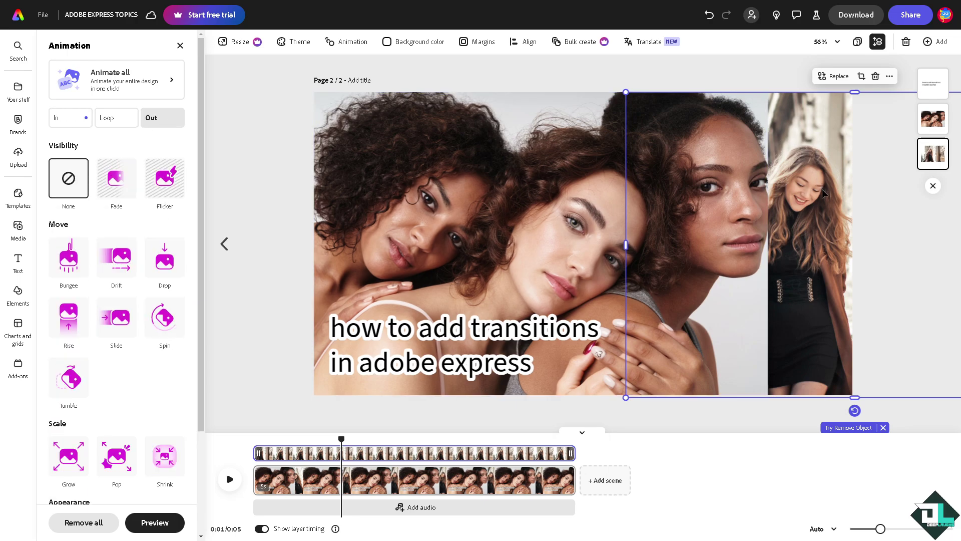
click(526, 301)
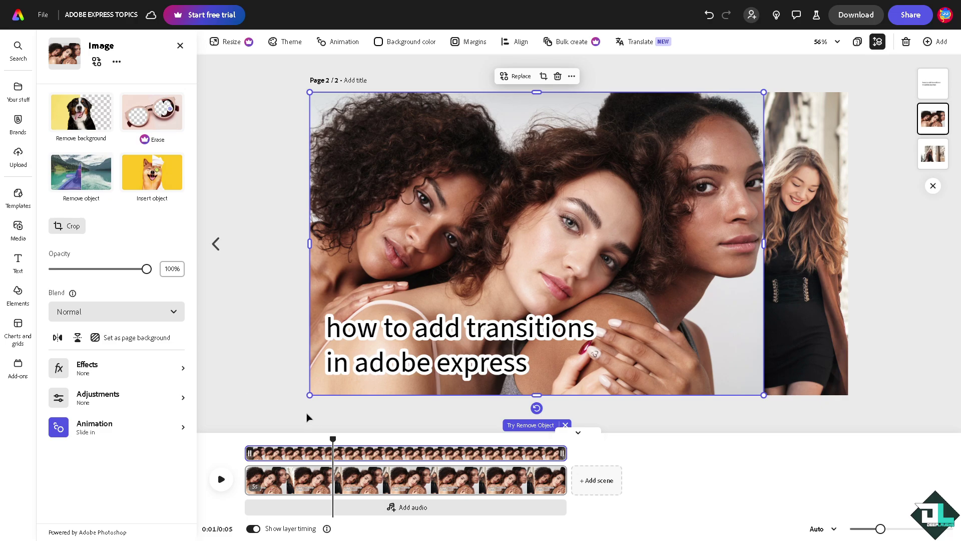
Step: Set the three-women photo's exit animation to Drop and play the page through
click(114, 426)
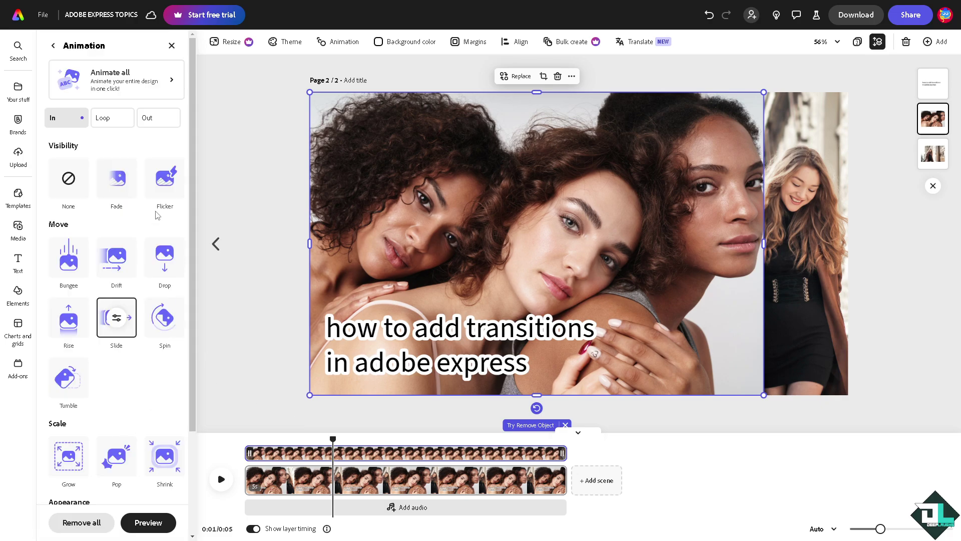
click(151, 121)
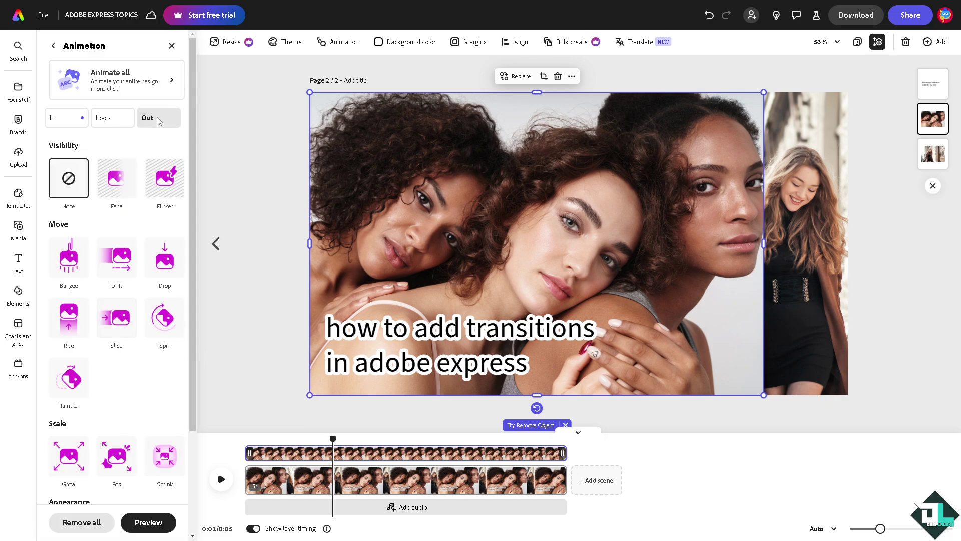
click(163, 184)
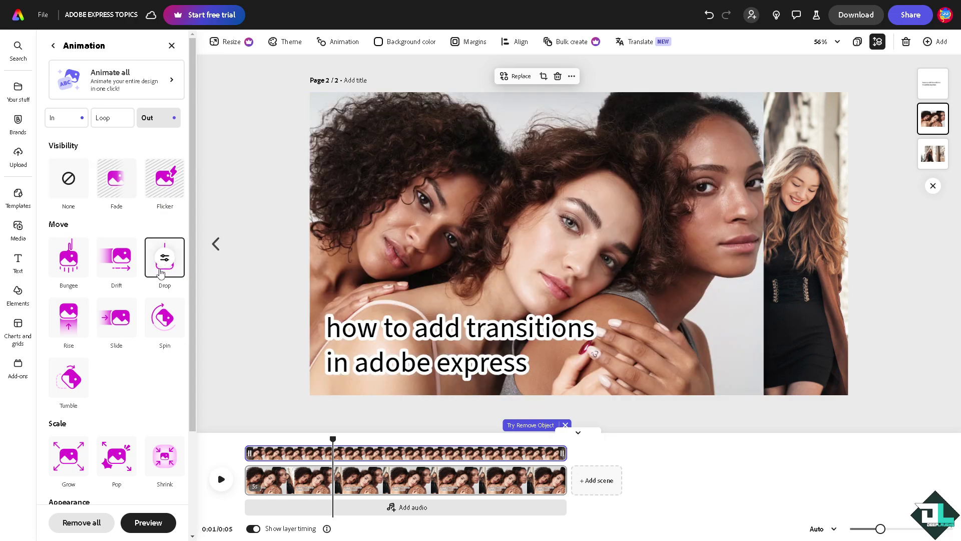
click(221, 480)
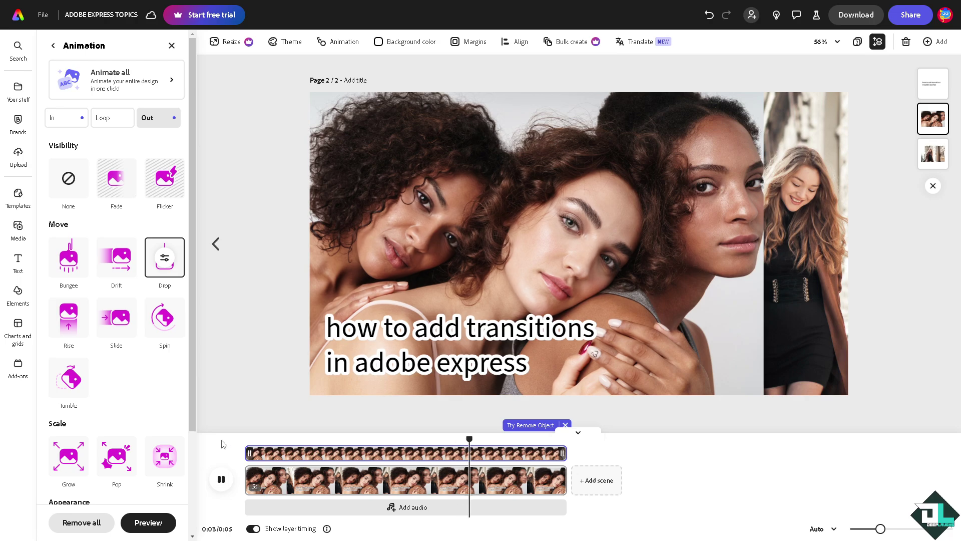
click(481, 291)
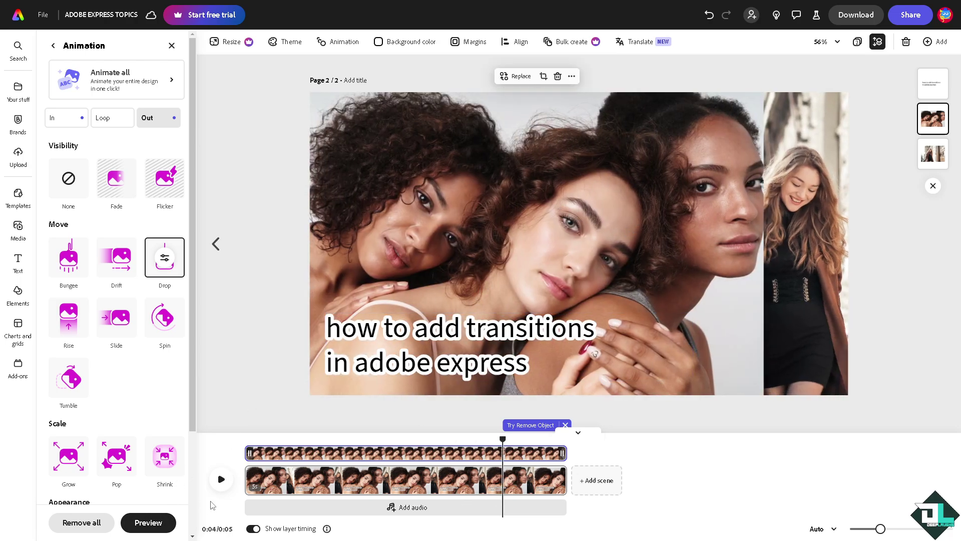
click(221, 480)
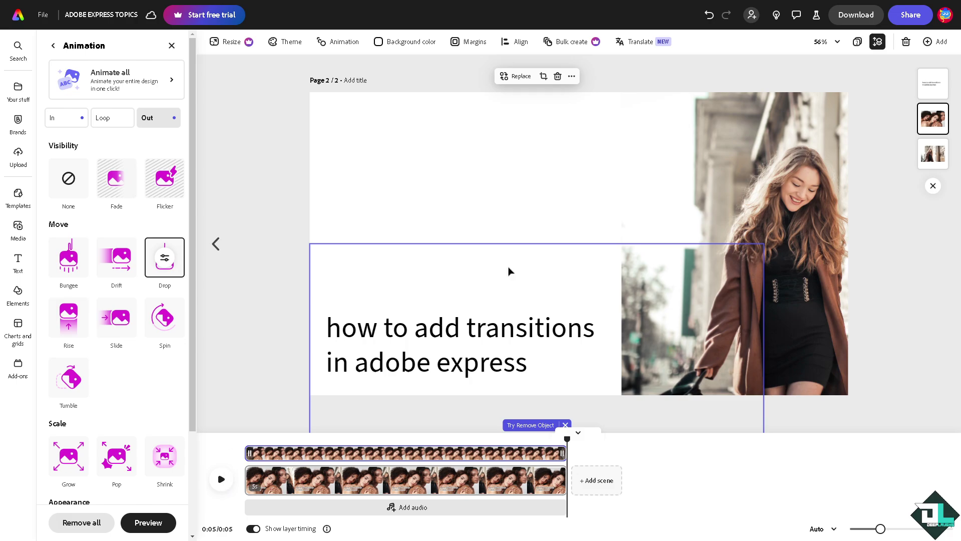
click(933, 154)
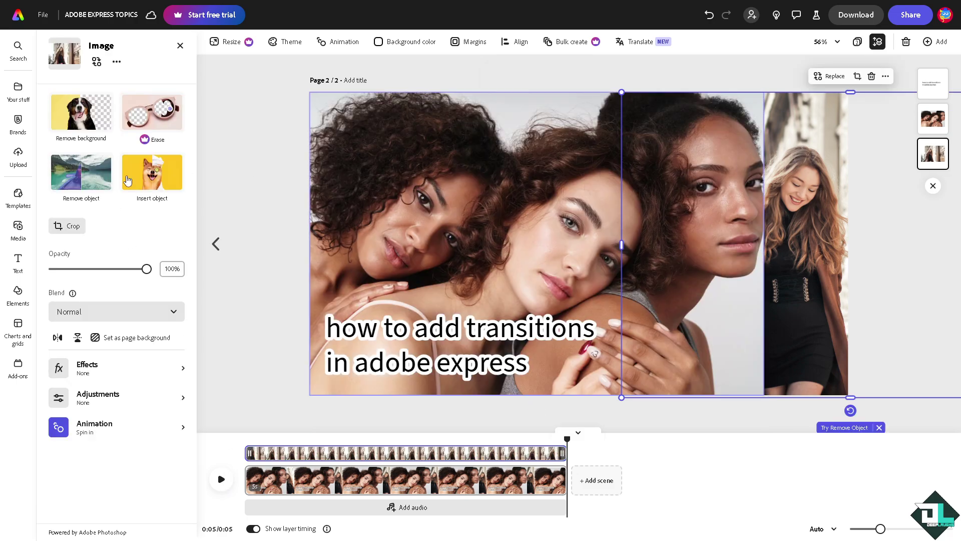
Step: Set the coat photo's exit animation to Rise and play the whole page
click(109, 428)
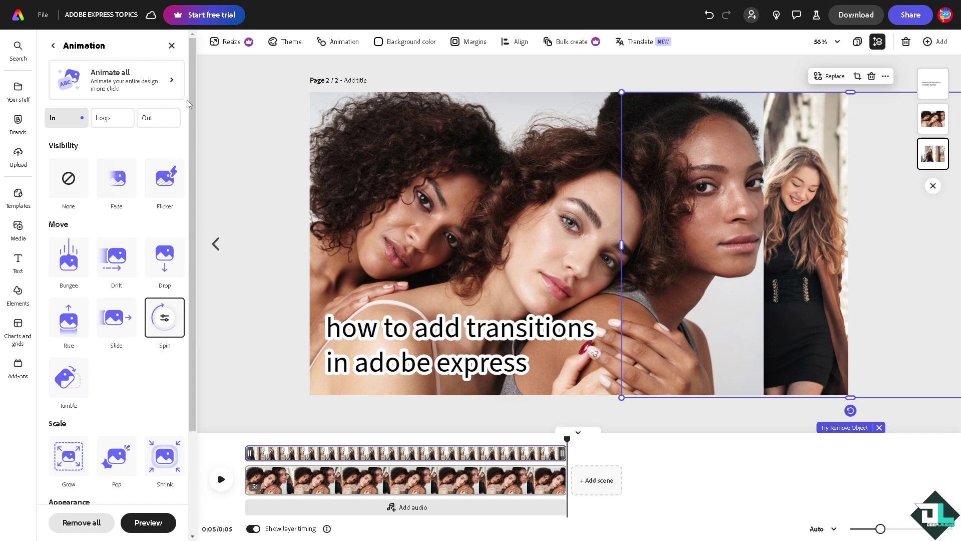
click(158, 119)
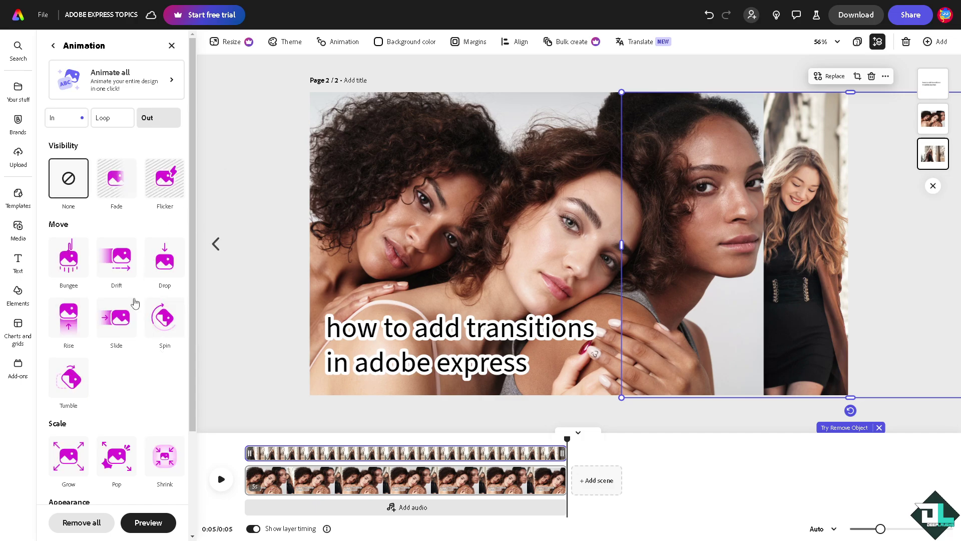
click(68, 319)
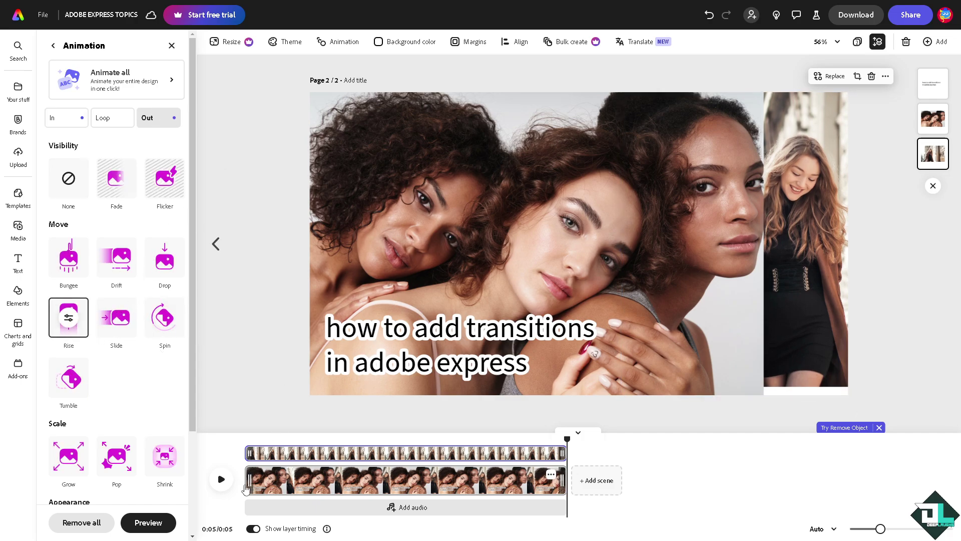
click(221, 480)
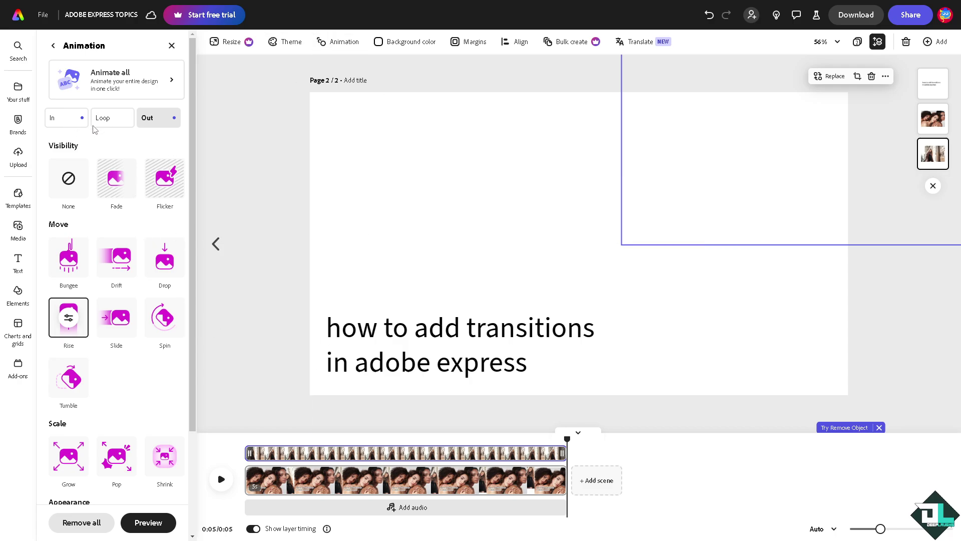
click(257, 145)
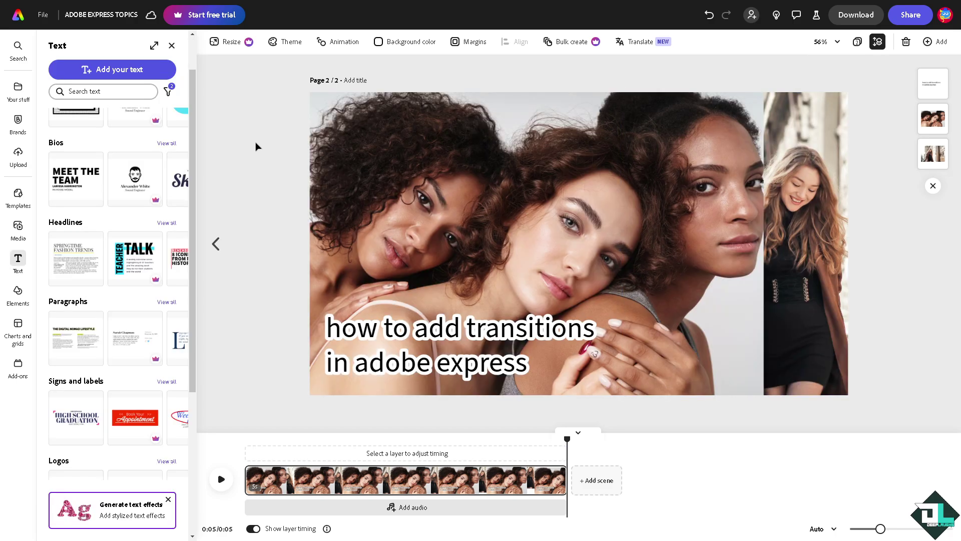
click(223, 480)
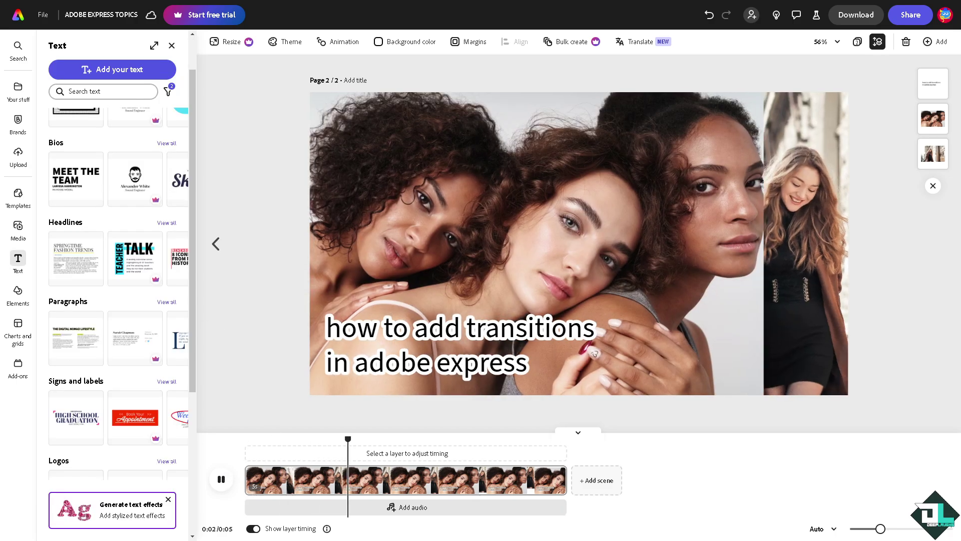